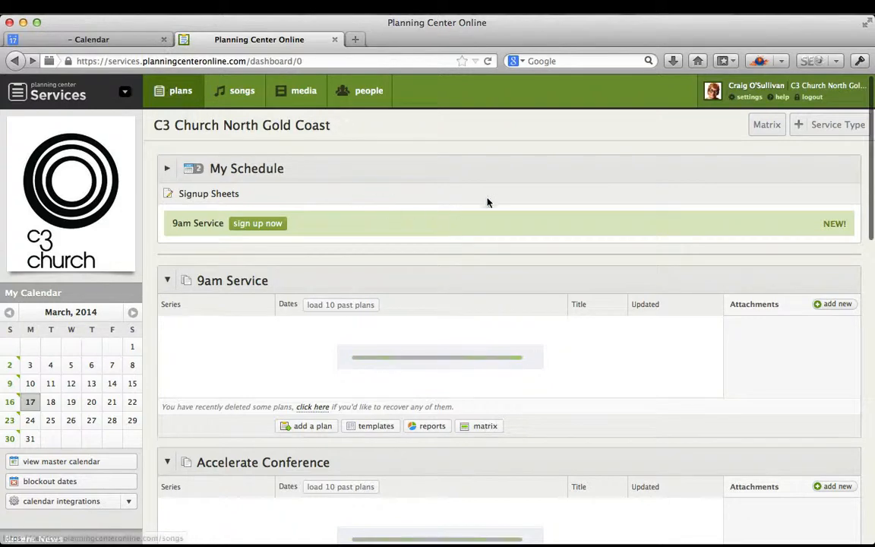
Open the matrix for all service types and remove every 23 March and 30 March 2014 plan from it
{"action": "left_click", "coordinate": [771, 135]}
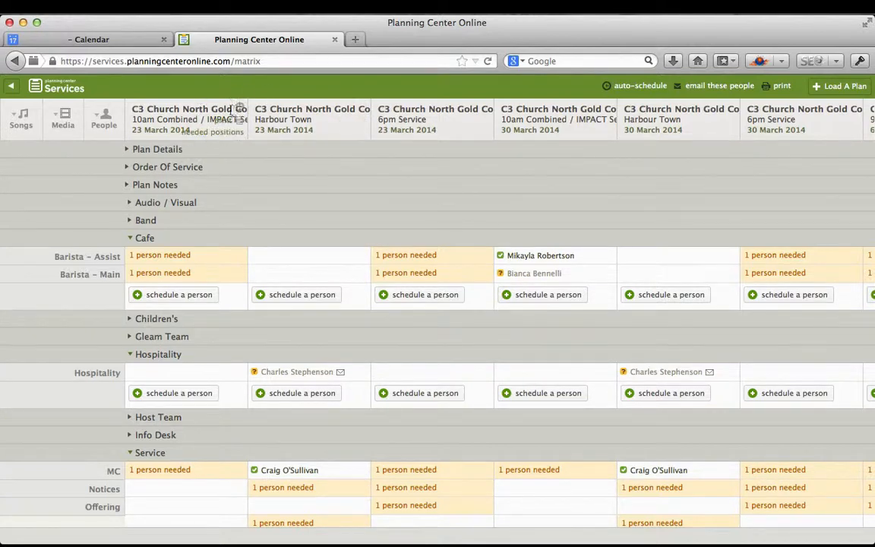
{"action": "left_click", "coordinate": [240, 110]}
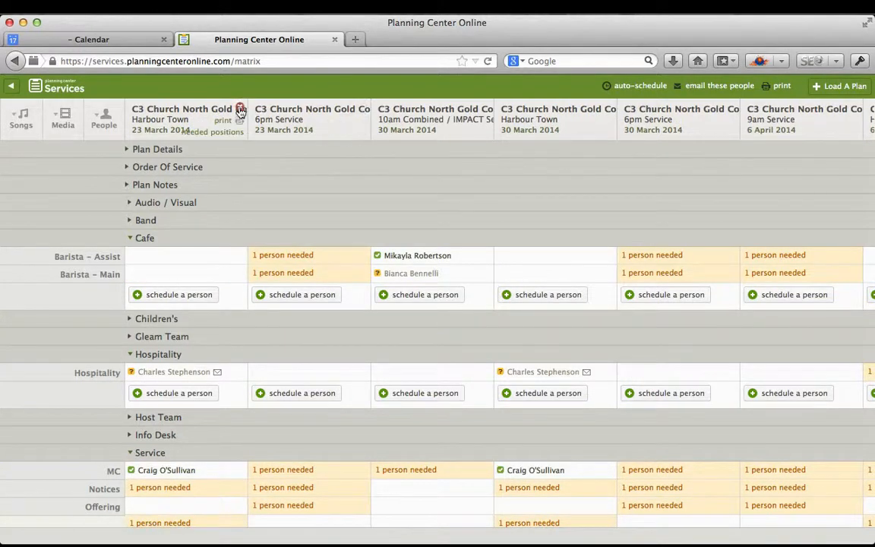
{"action": "left_click", "coordinate": [240, 108]}
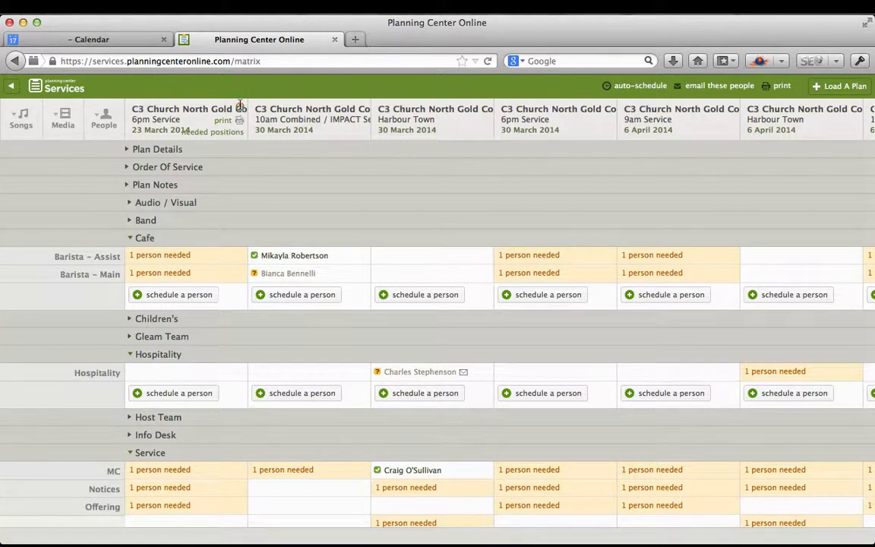
{"action": "left_click", "coordinate": [240, 107]}
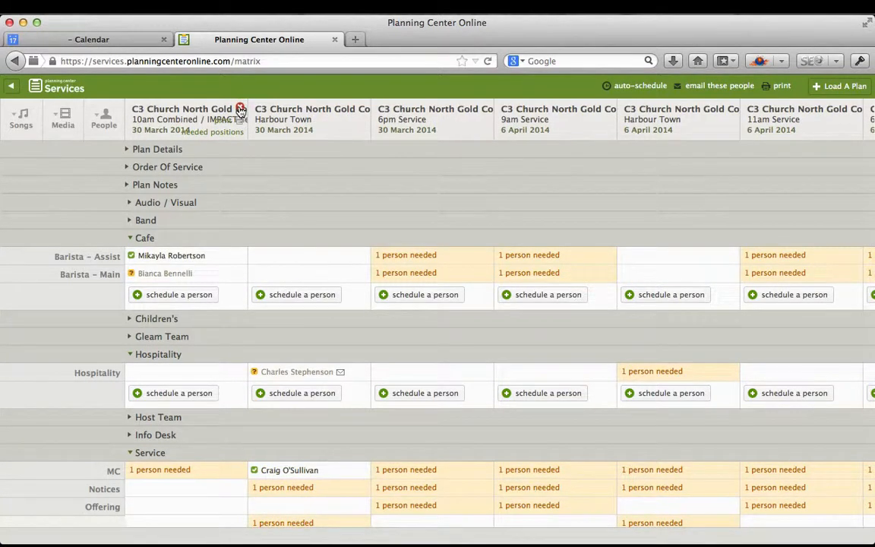
{"action": "left_click", "coordinate": [240, 109]}
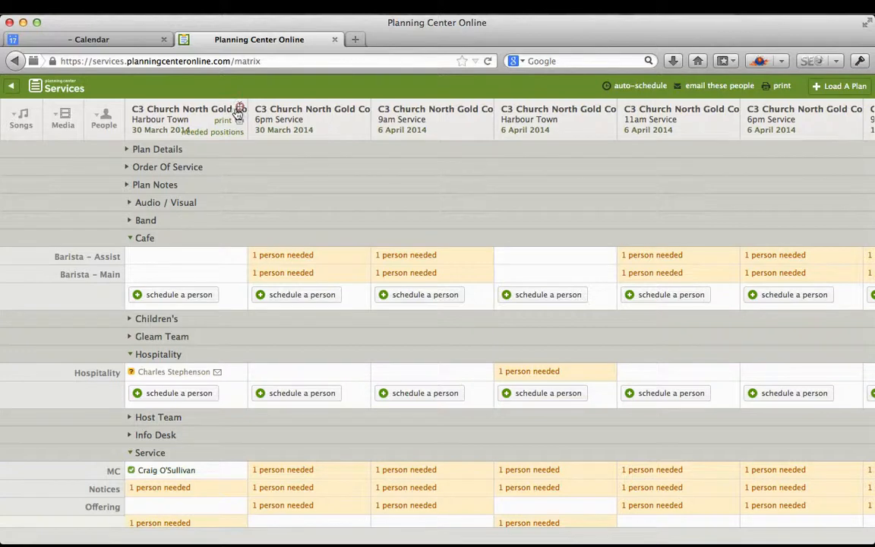
{"action": "left_click", "coordinate": [240, 109]}
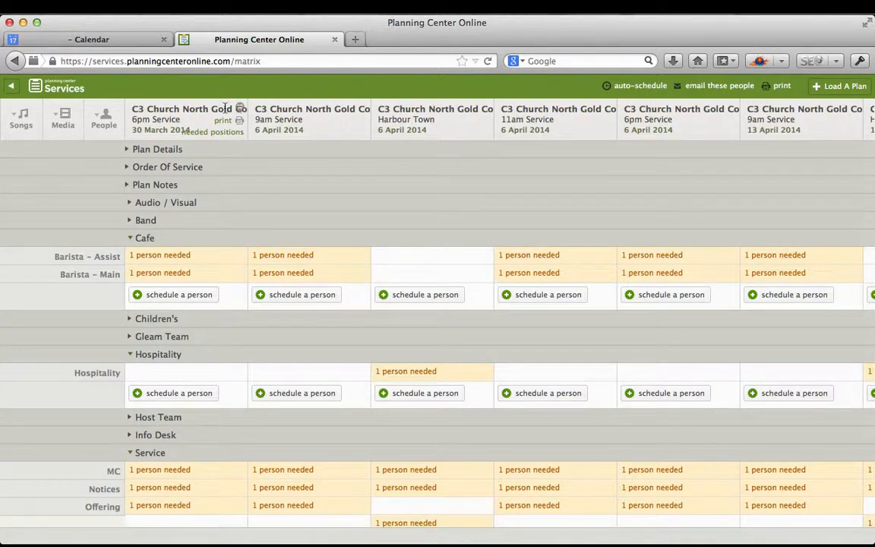
{"action": "left_click", "coordinate": [240, 108]}
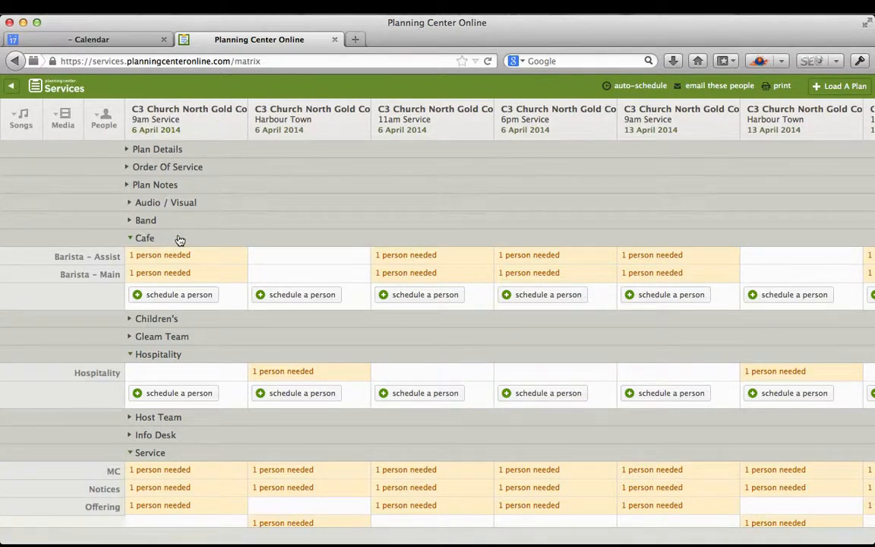
Collapse the Cafe, Hospitality and Service team sections in the matrix
{"action": "left_click", "coordinate": [243, 237]}
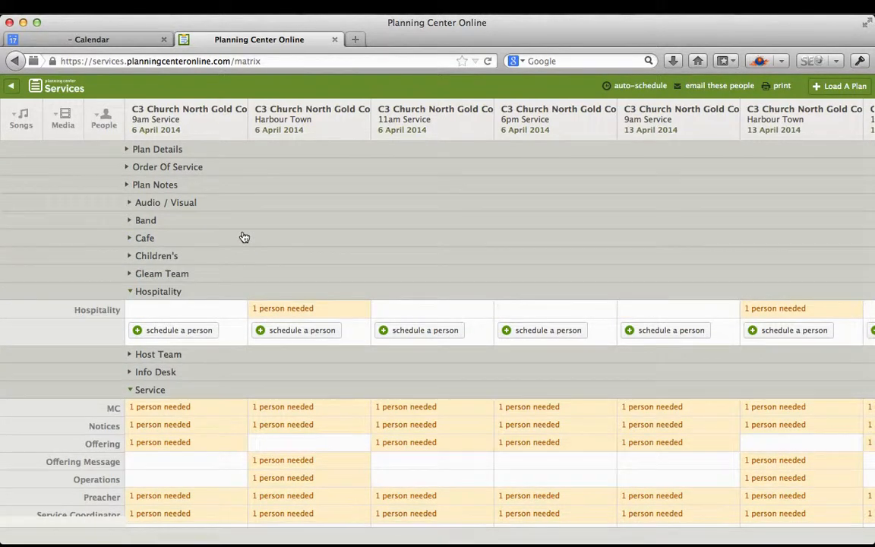
{"action": "left_click", "coordinate": [237, 291]}
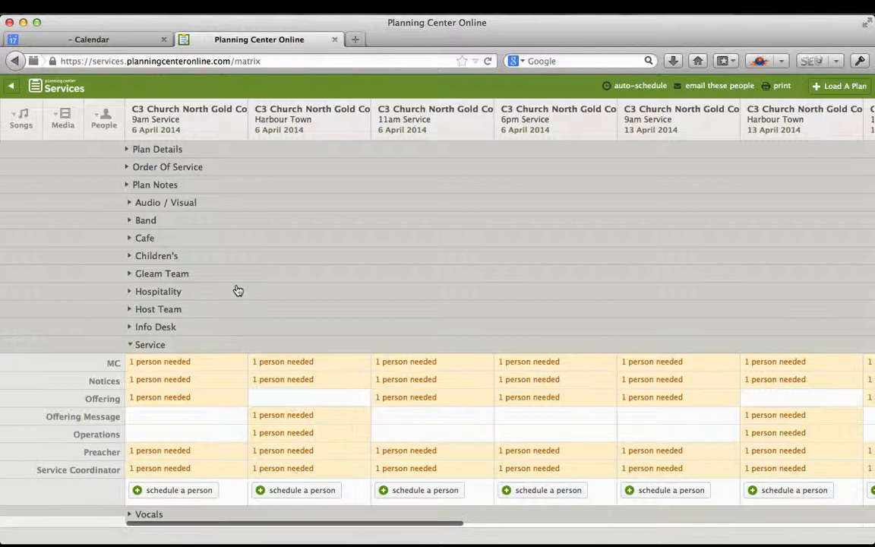
{"action": "left_click", "coordinate": [229, 345]}
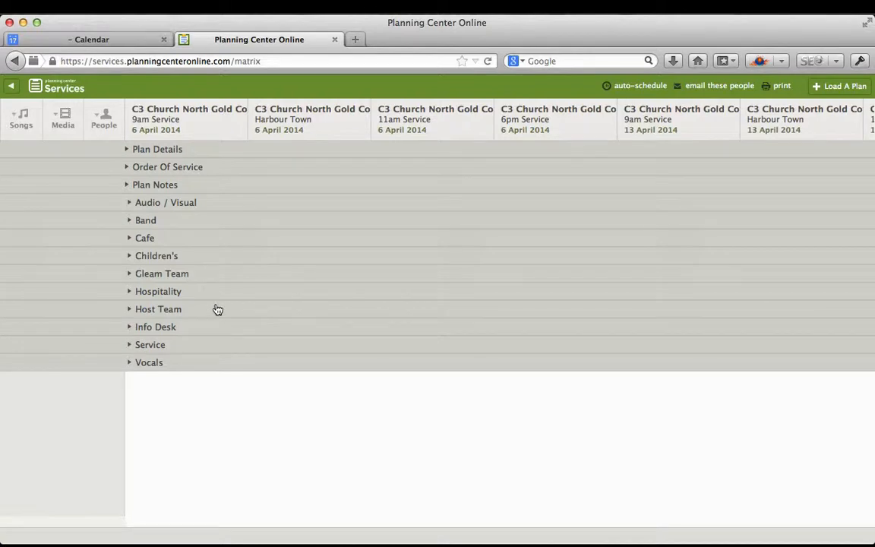
Expand the Host Team section and look through its positions down to the usher roles
{"action": "left_click", "coordinate": [217, 309]}
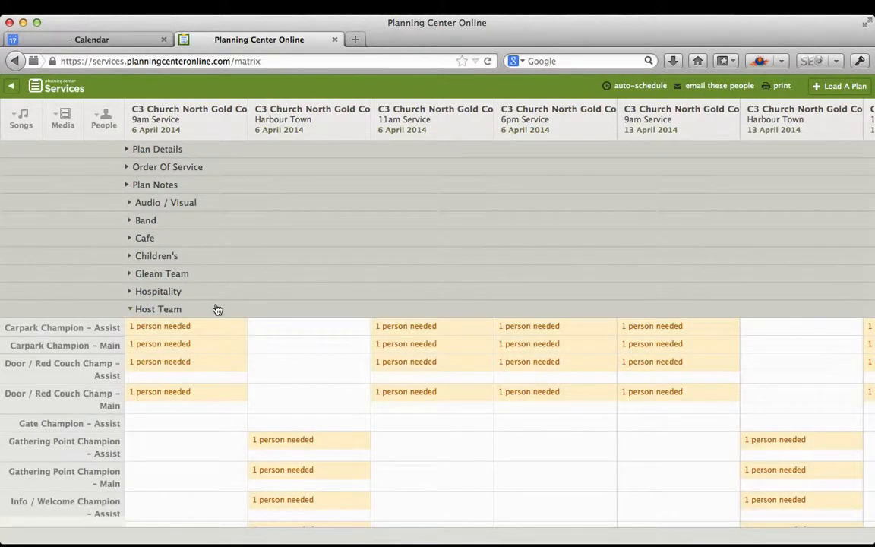
{"action": "scroll", "coordinate": [217, 309], "scroll_direction": "down", "scroll_amount": 5}
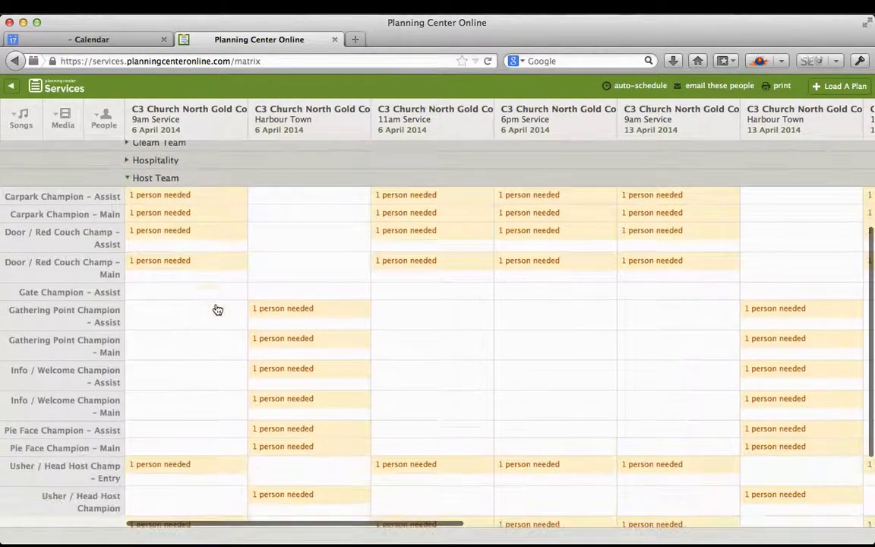
{"action": "scroll", "coordinate": [217, 309], "scroll_direction": "down", "scroll_amount": 3}
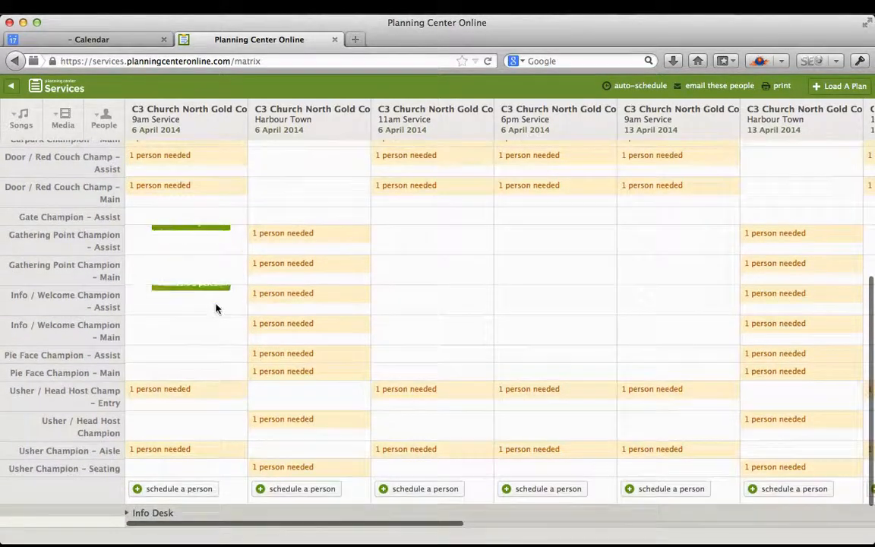
{"action": "scroll", "coordinate": [217, 308], "scroll_direction": "up", "scroll_amount": 2}
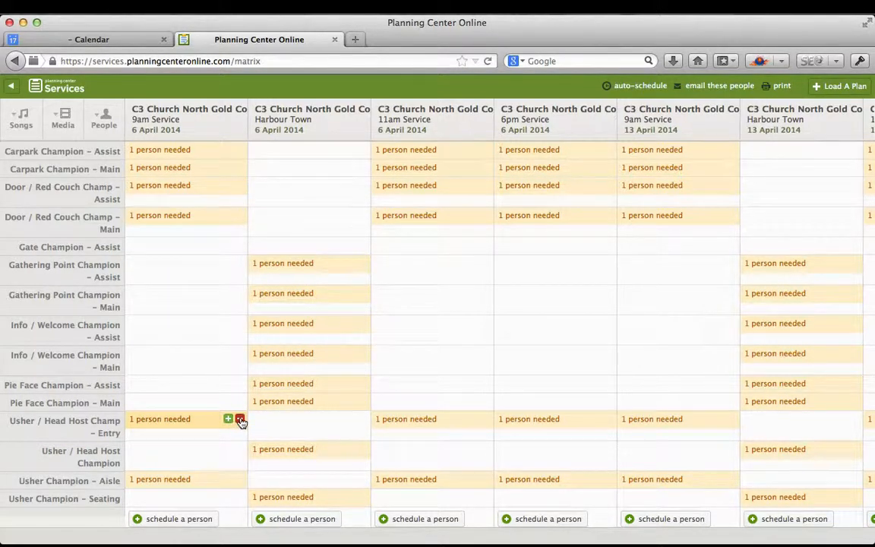
Schedule the last person listed for Usher / Head Host Champ – Entry at the 6 April 2014 9am Service
{"action": "left_click", "coordinate": [164, 421]}
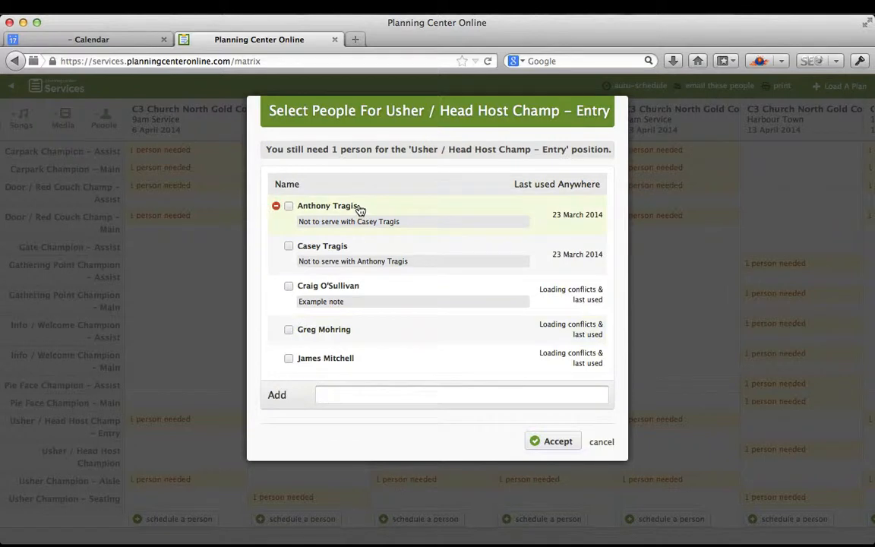
{"action": "scroll", "coordinate": [360, 210], "scroll_direction": "down", "scroll_amount": 3}
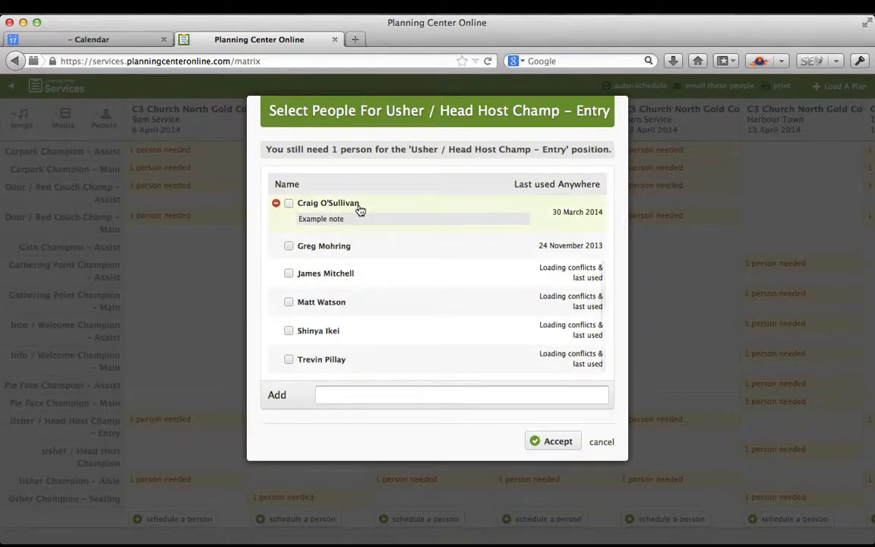
{"action": "scroll", "coordinate": [360, 210], "scroll_direction": "up", "scroll_amount": 3}
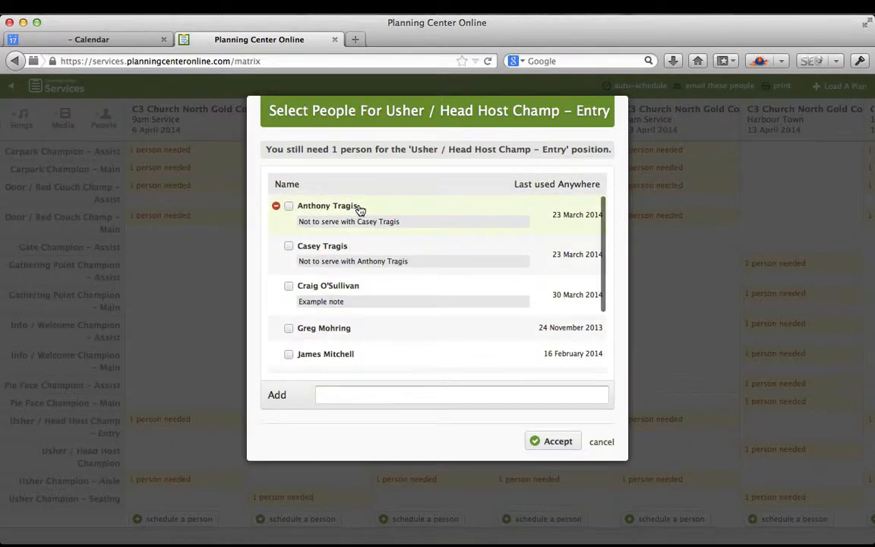
{"action": "scroll", "coordinate": [360, 210], "scroll_direction": "down", "scroll_amount": 3}
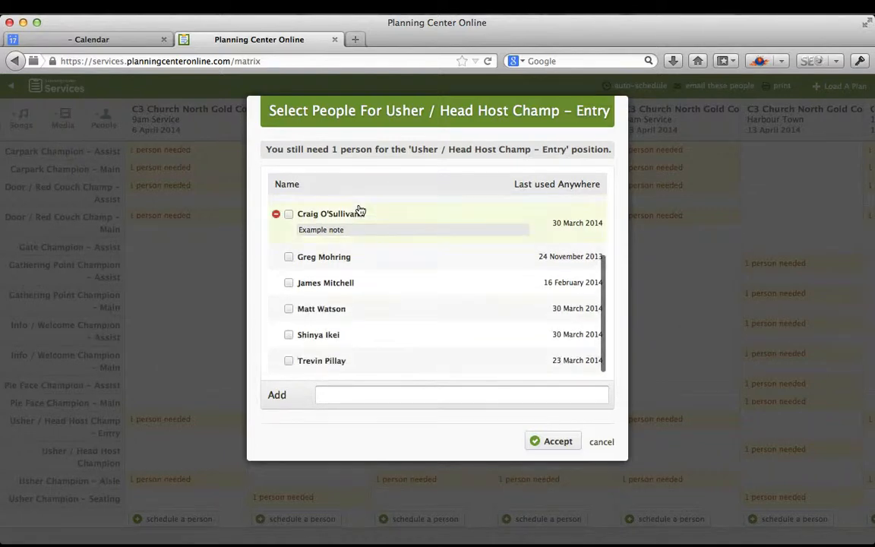
{"action": "left_click", "coordinate": [288, 361]}
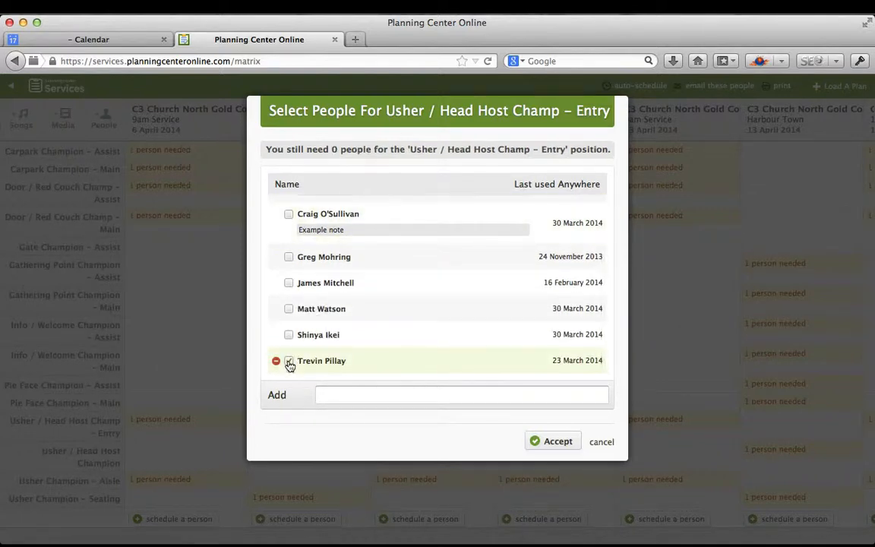
{"action": "left_click", "coordinate": [534, 443]}
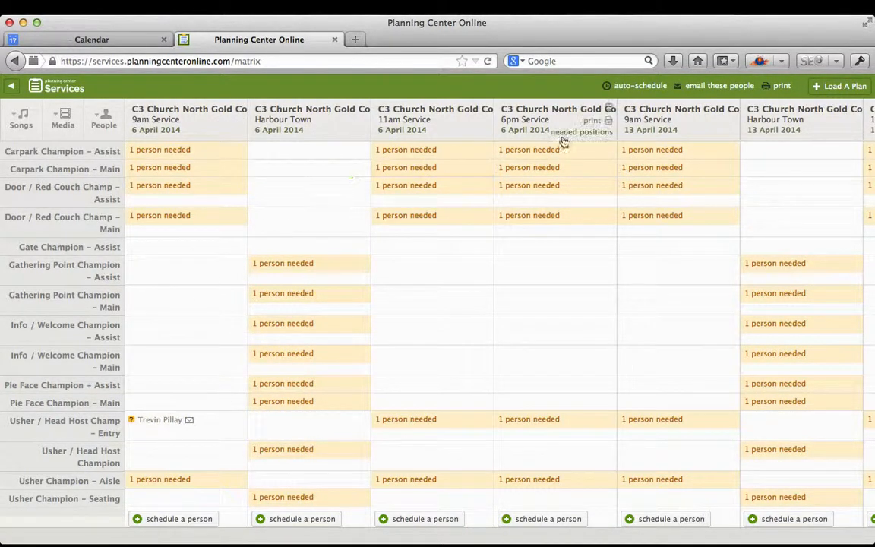
Schedule the second person listed for Usher / Head Host Champ – Entry at the 13 April 2014 9am Service
{"action": "left_click", "coordinate": [652, 419]}
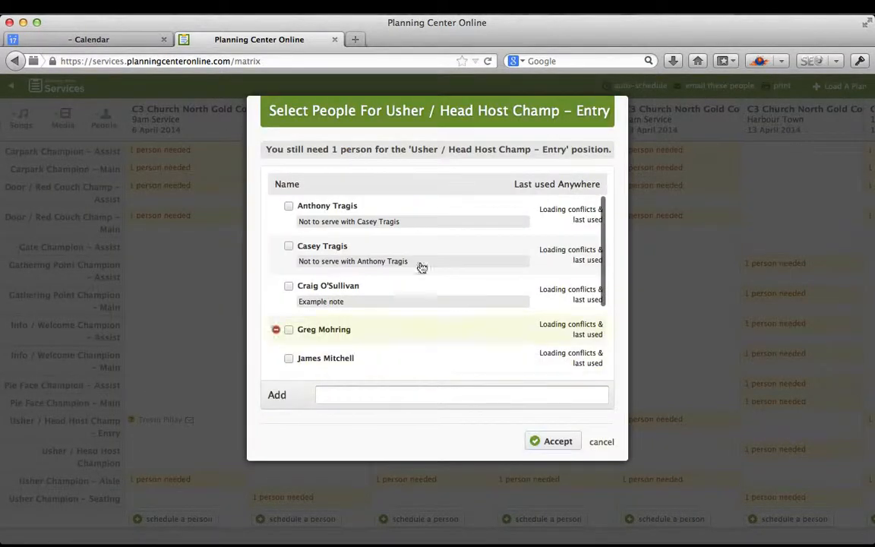
{"action": "left_click", "coordinate": [289, 247]}
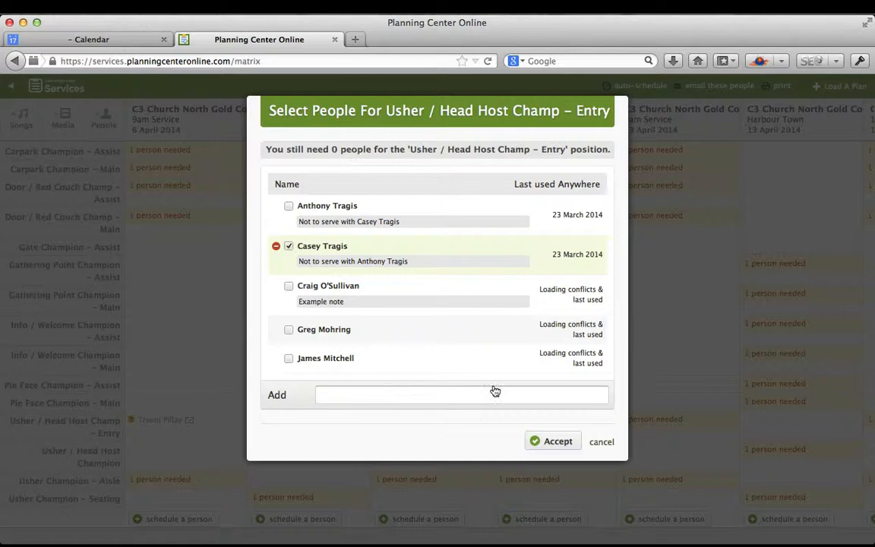
{"action": "left_click", "coordinate": [559, 445]}
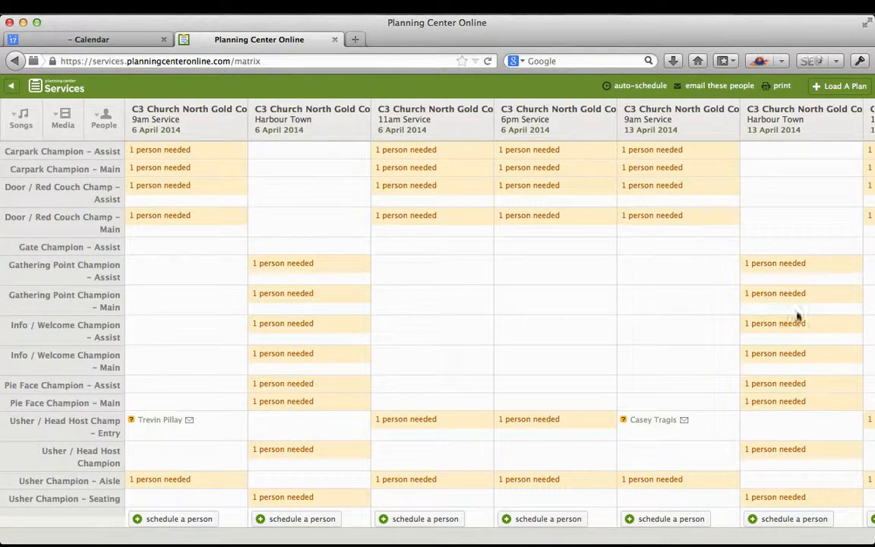
Return to the dashboard, open the 9am Service plan for 6 April 2014 and show that service in the matrix
{"action": "mouse_move", "coordinate": [812, 324]}
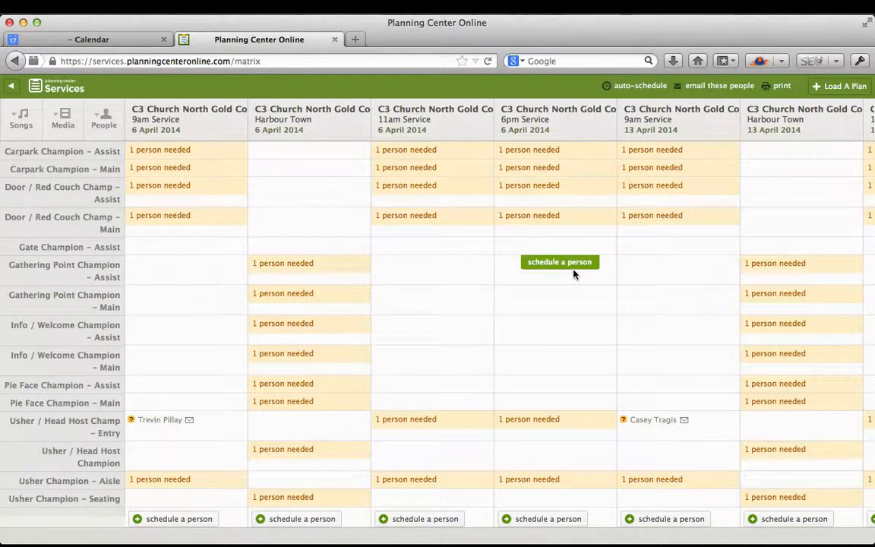
{"action": "mouse_move", "coordinate": [364, 109]}
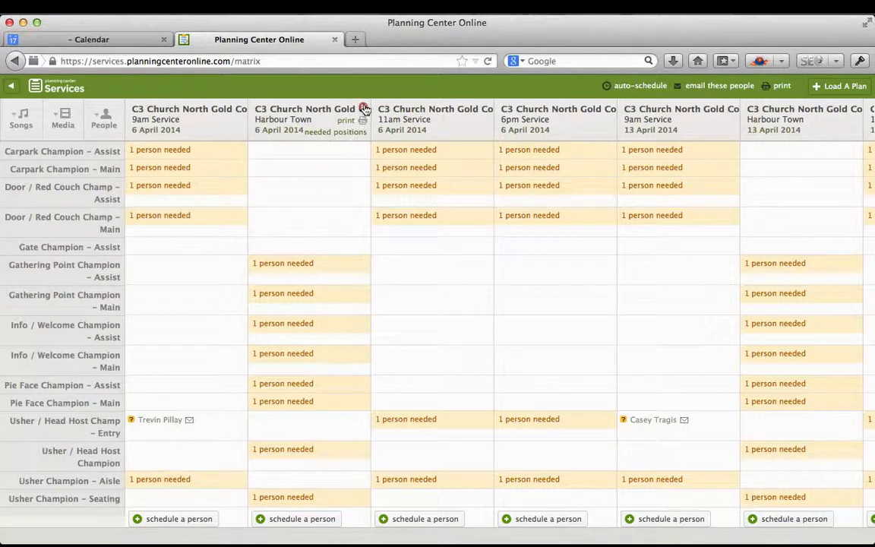
{"action": "left_click", "coordinate": [11, 89]}
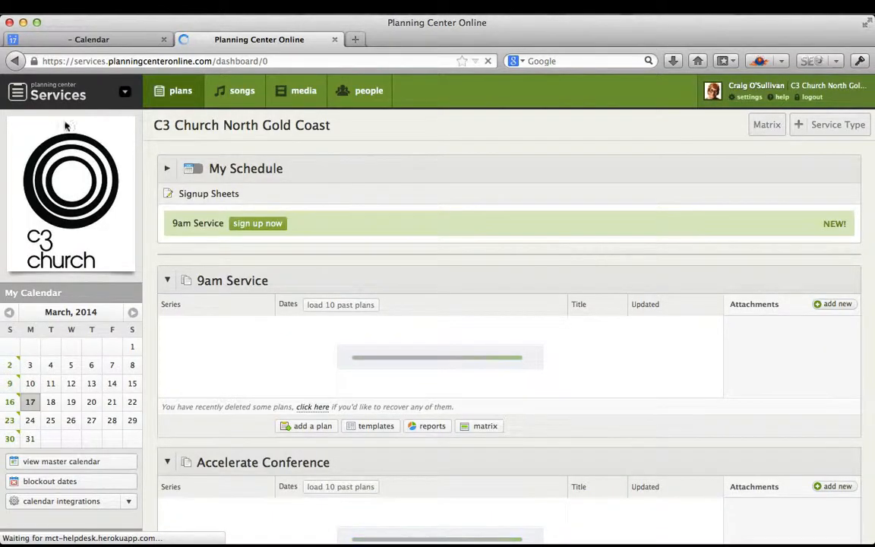
{"action": "mouse_move", "coordinate": [167, 104]}
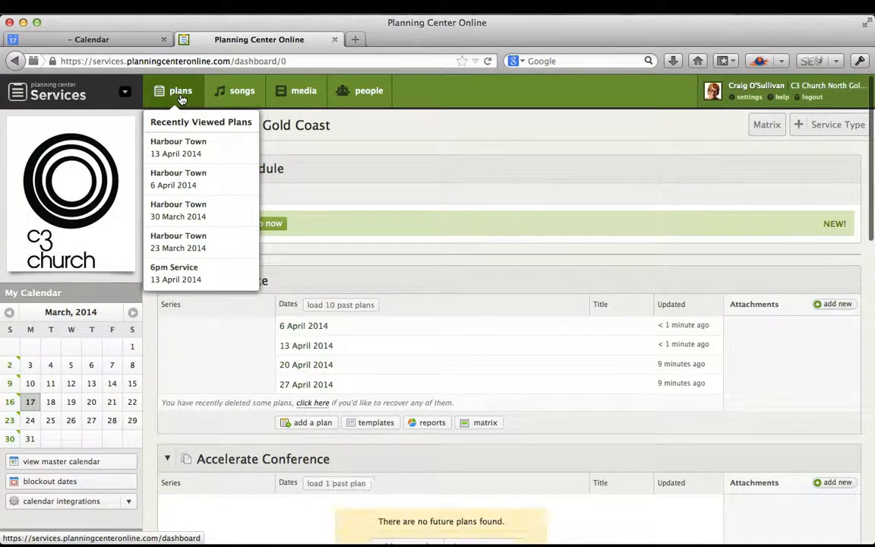
{"action": "mouse_move", "coordinate": [293, 326]}
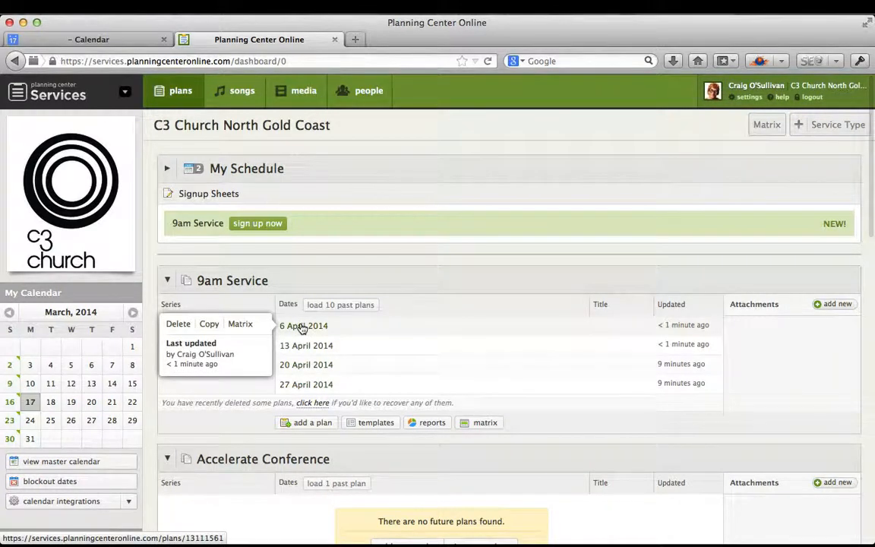
{"action": "left_click", "coordinate": [301, 327]}
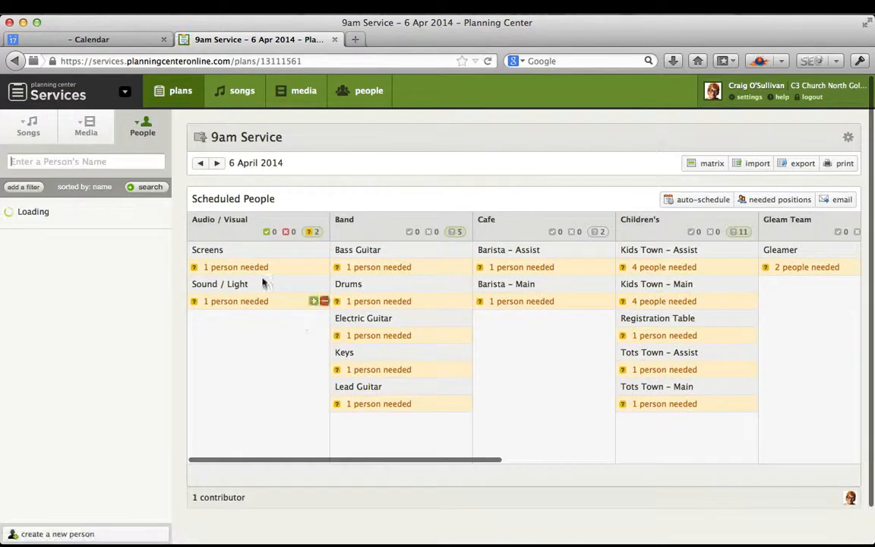
{"action": "left_click", "coordinate": [699, 167]}
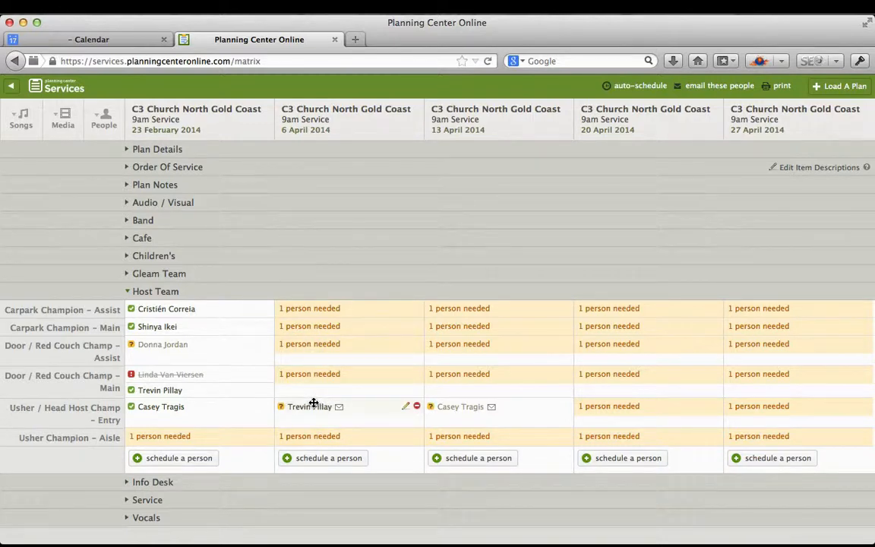
Copy the Usher / Head Host Champ – Entry assignments from 6 April to 20 April and from 13 April to 27 April 2014
{"action": "left_click_drag", "start_coordinate": [312, 402], "coordinate": [582, 410]}
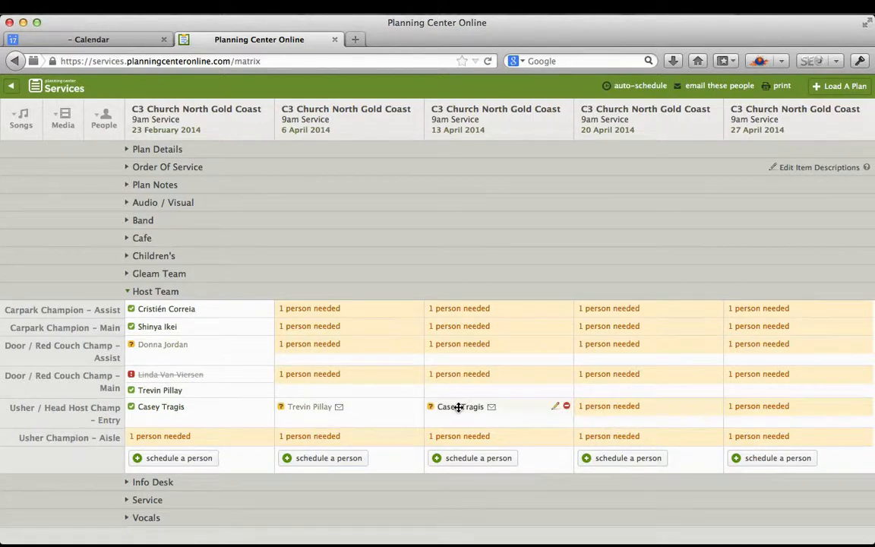
{"action": "left_click_drag", "start_coordinate": [459, 406], "coordinate": [758, 412]}
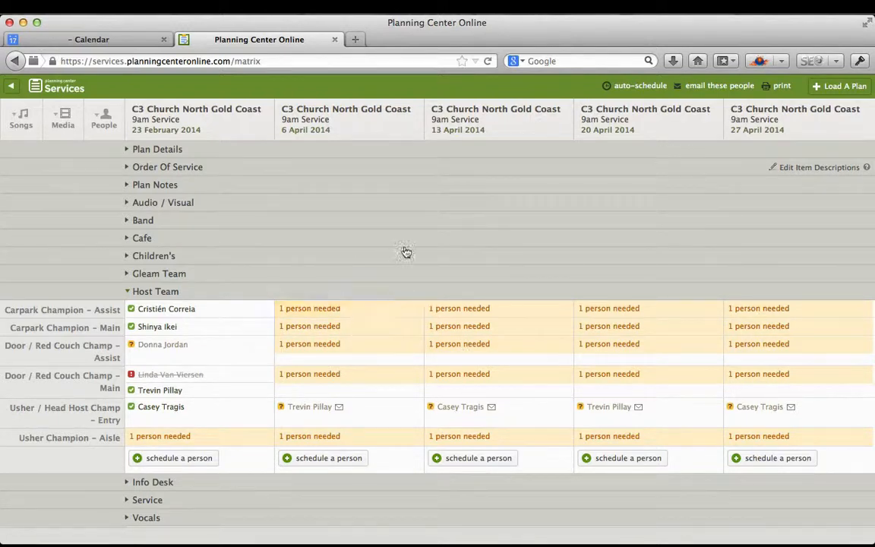
Load the 11am Service plans for 6, 13, 20 and 27 April 2014 into the matrix
{"action": "left_click", "coordinate": [833, 91]}
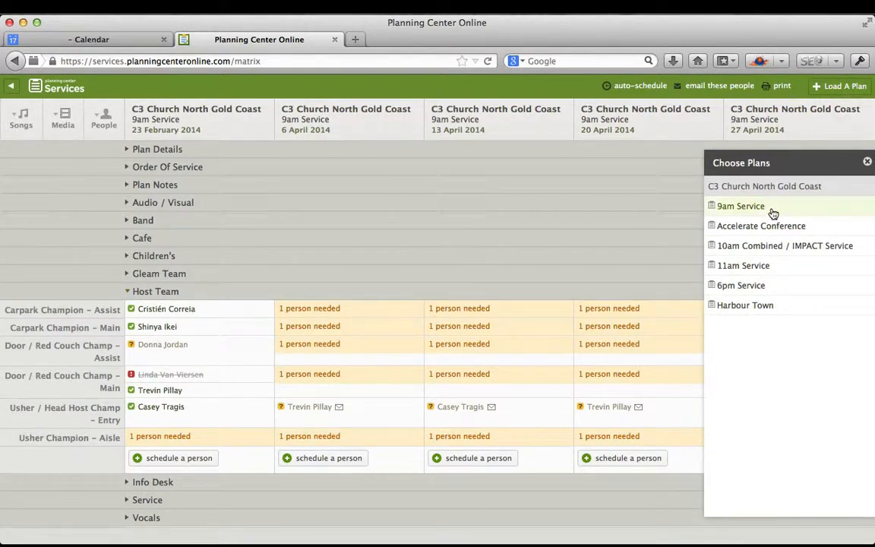
{"action": "left_click", "coordinate": [761, 267]}
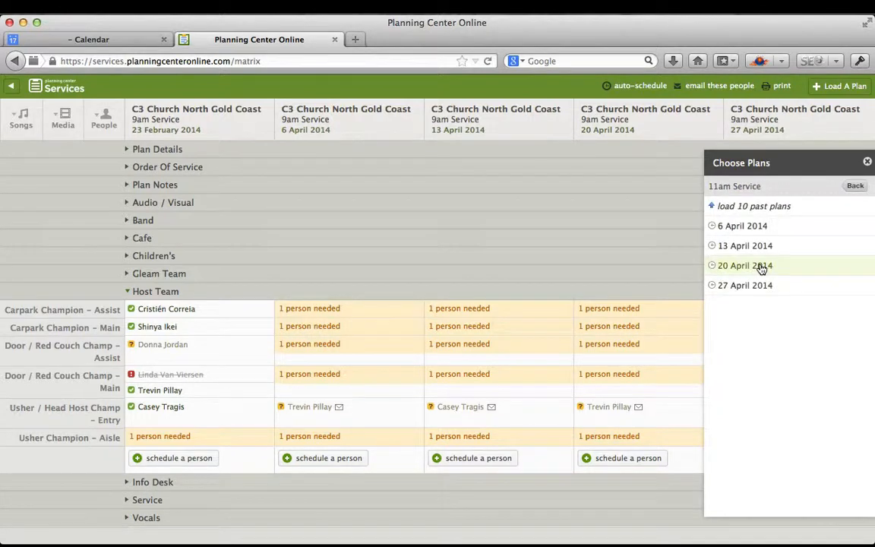
{"action": "left_click", "coordinate": [743, 226]}
{"action": "left_click", "coordinate": [741, 247]}
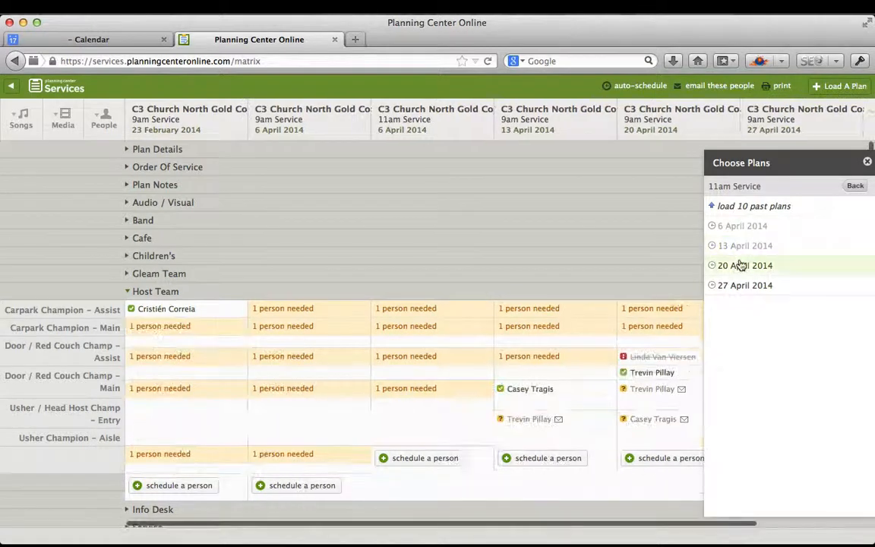
{"action": "left_click", "coordinate": [740, 265]}
{"action": "left_click", "coordinate": [741, 287]}
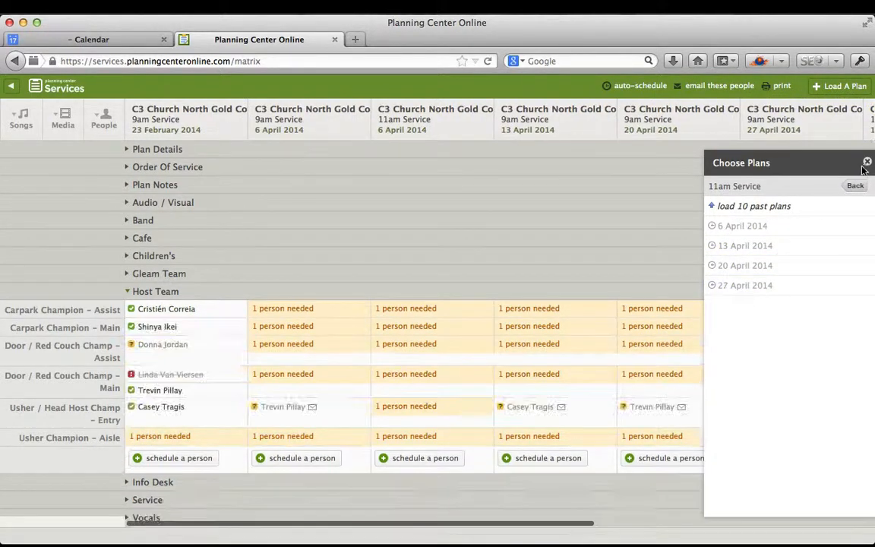
{"action": "left_click", "coordinate": [867, 164]}
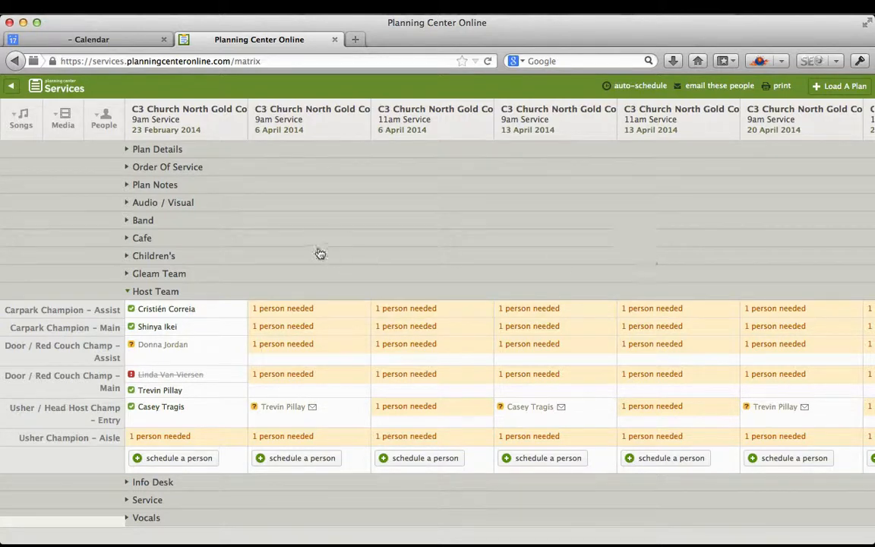
Add another person by name to the candidate list for Door / Red Couch Champ – Main at the 6 April 2014 9am Service
{"action": "left_click", "coordinate": [281, 377]}
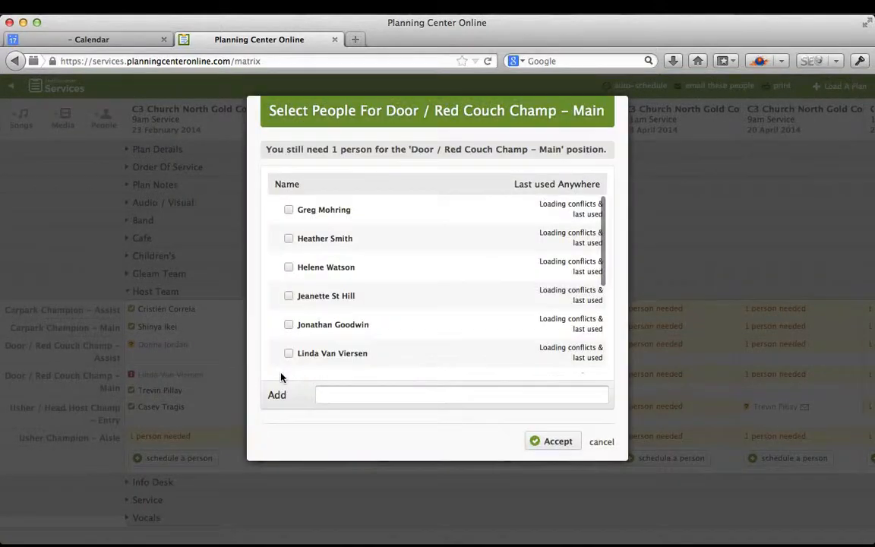
{"action": "scroll", "coordinate": [364, 225], "scroll_direction": "down", "scroll_amount": 4}
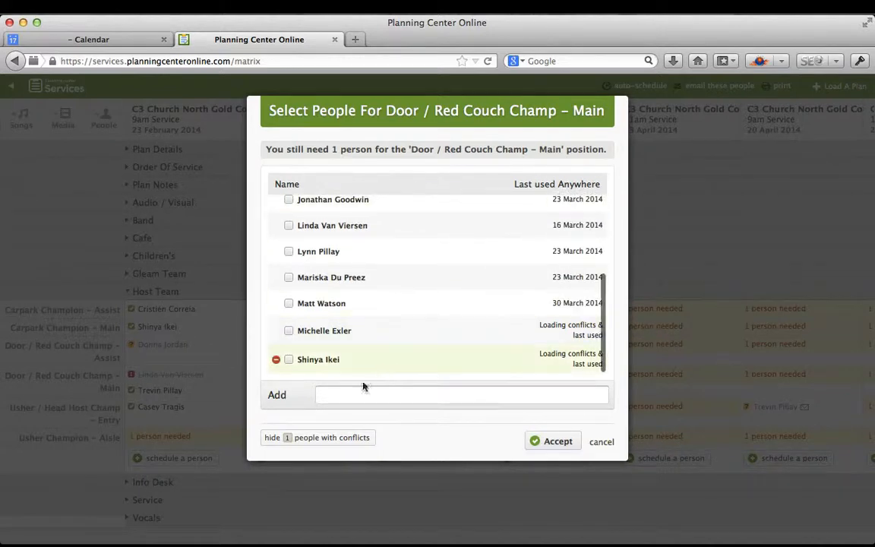
{"action": "left_click", "coordinate": [325, 395]}
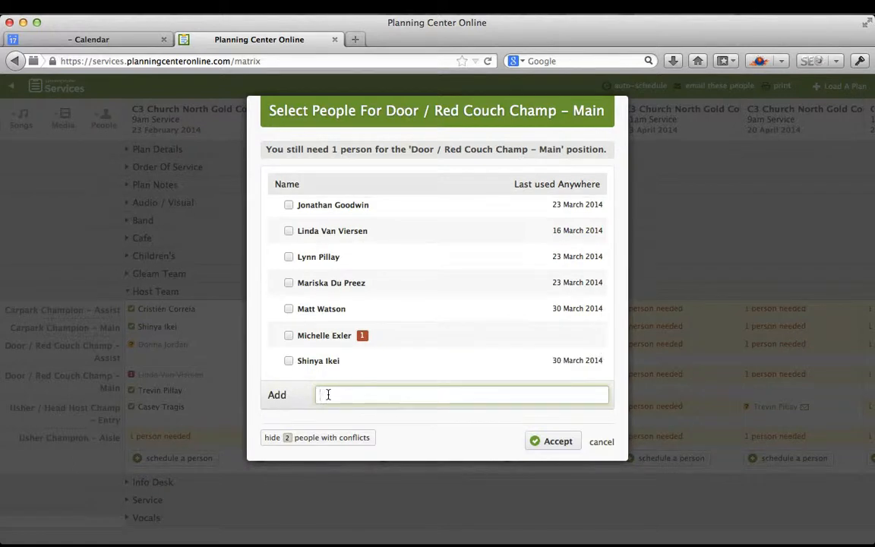
{"action": "type", "text": "ange"}
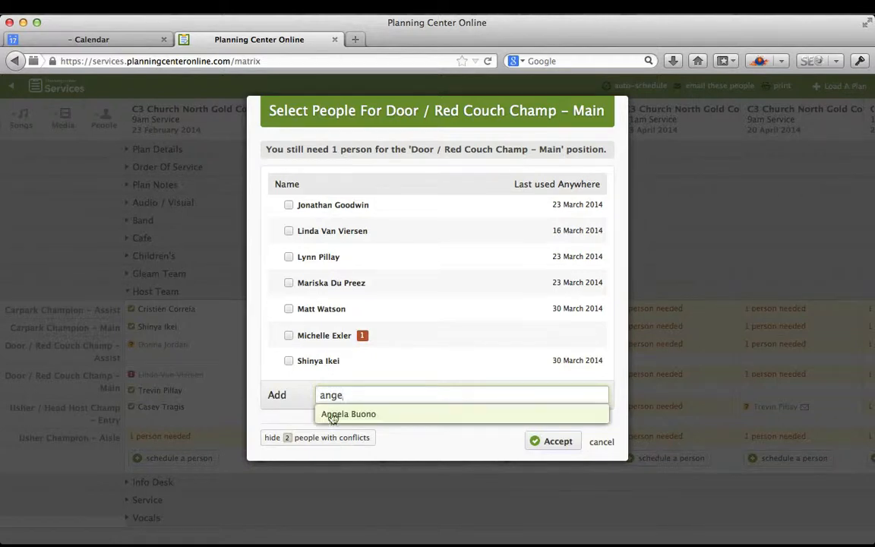
{"action": "left_click_drag", "start_coordinate": [345, 417], "coordinate": [346, 425]}
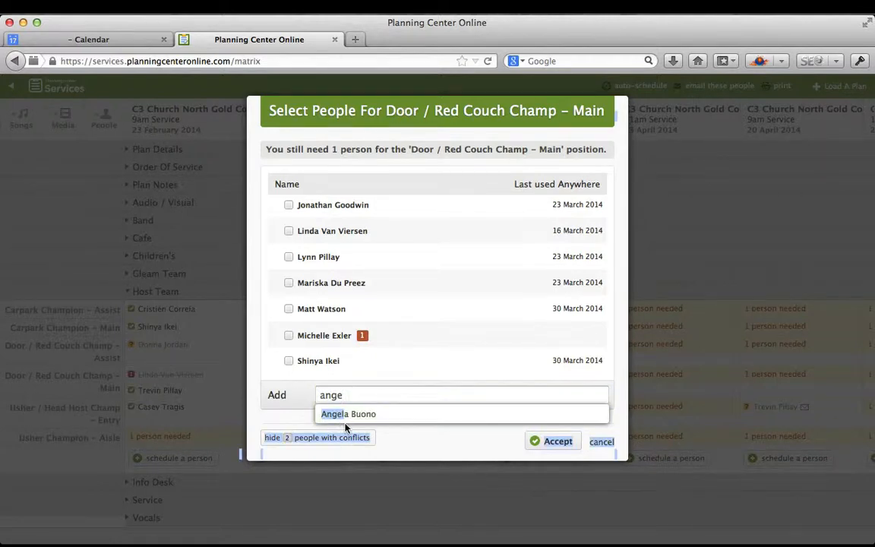
{"action": "left_click", "coordinate": [363, 414]}
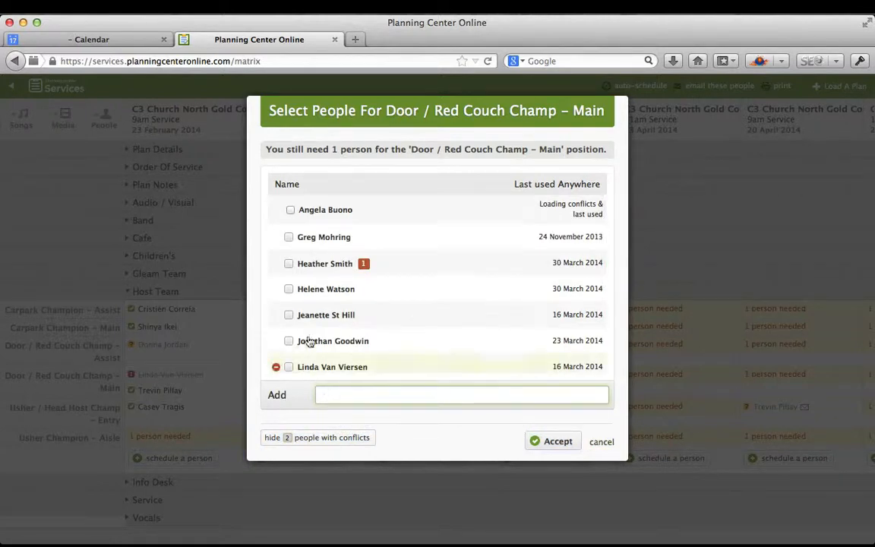
Check the candidates' last-used dates and the third person's scheduling conflict details, and close the selection without scheduling anyone
{"action": "scroll", "coordinate": [307, 341], "scroll_direction": "down", "scroll_amount": 3}
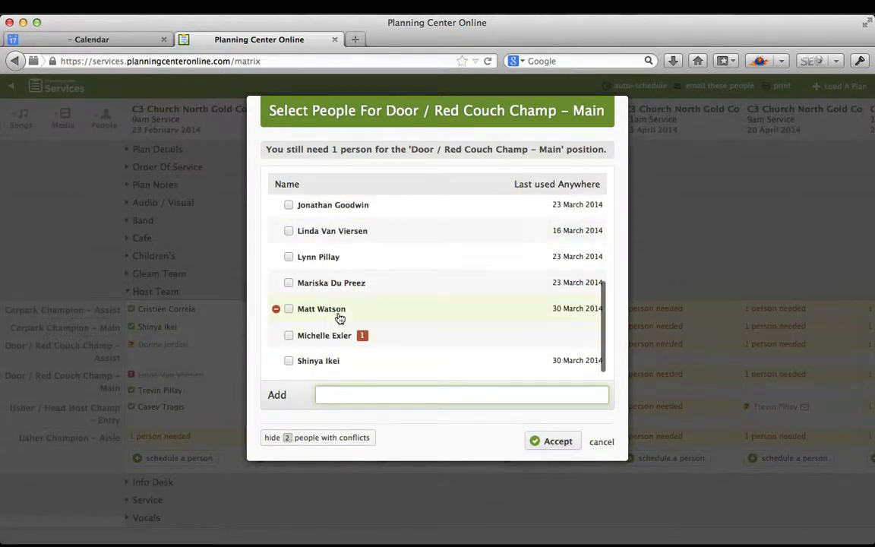
{"action": "scroll", "coordinate": [324, 343], "scroll_direction": "up", "scroll_amount": 3}
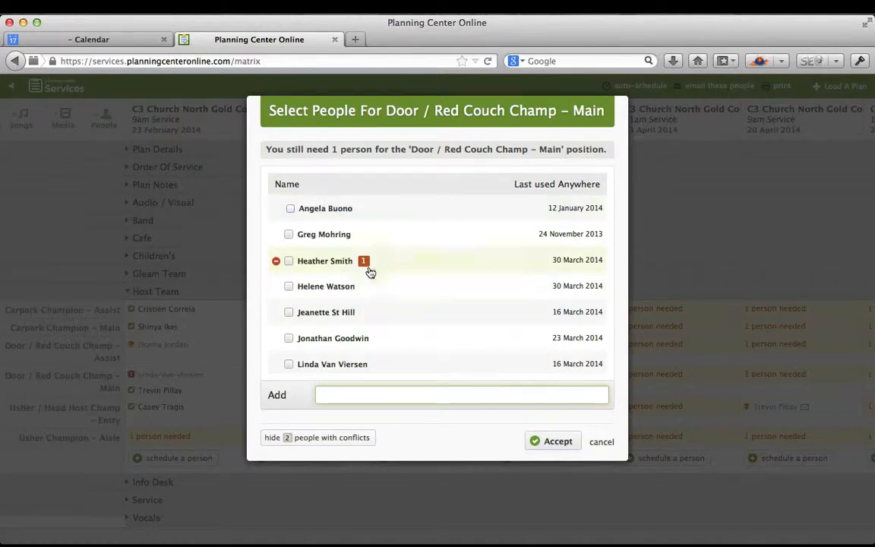
{"action": "mouse_move", "coordinate": [364, 262]}
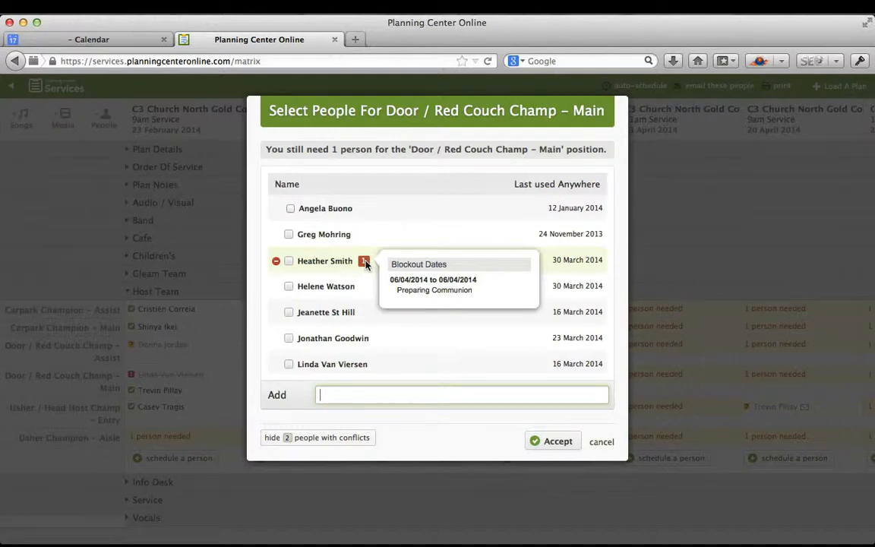
{"action": "scroll", "coordinate": [365, 263], "scroll_direction": "down", "scroll_amount": 2}
{"action": "scroll", "coordinate": [365, 263], "scroll_direction": "down", "scroll_amount": 3}
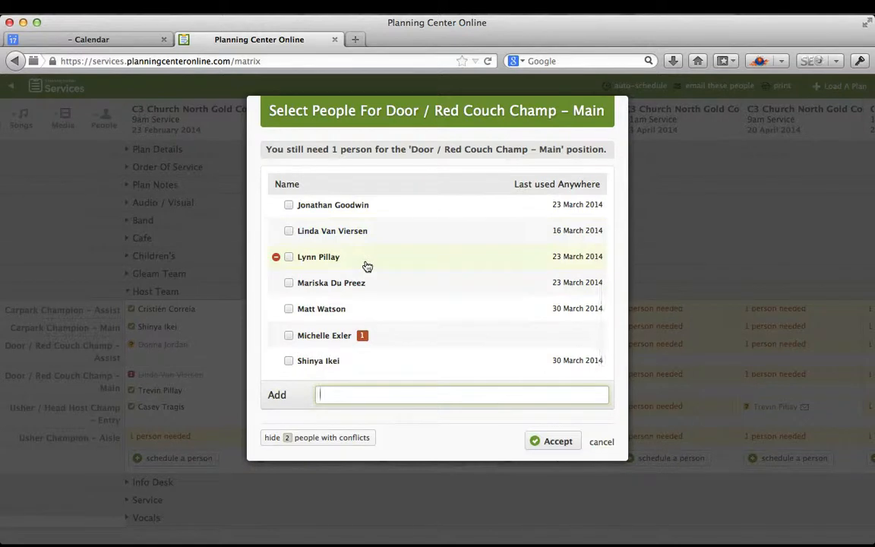
{"action": "scroll", "coordinate": [367, 266], "scroll_direction": "up", "scroll_amount": 5}
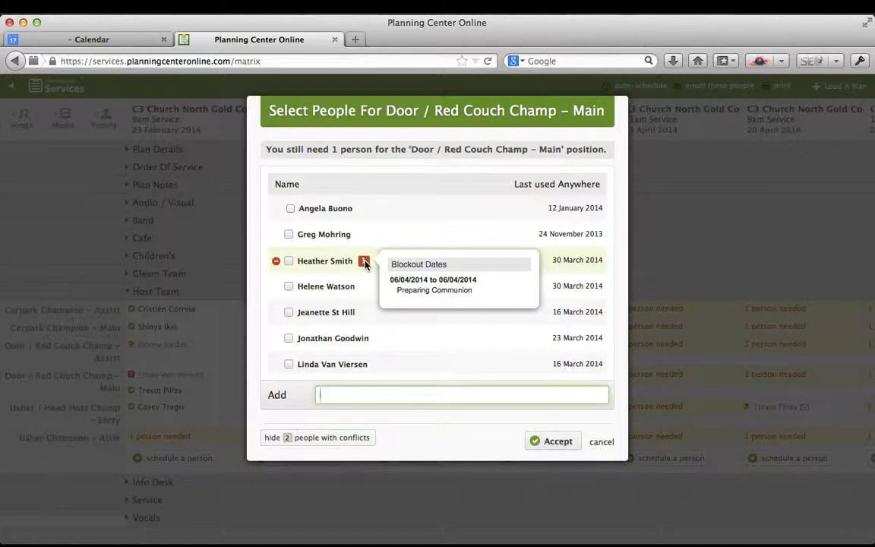
{"action": "left_click", "coordinate": [602, 442]}
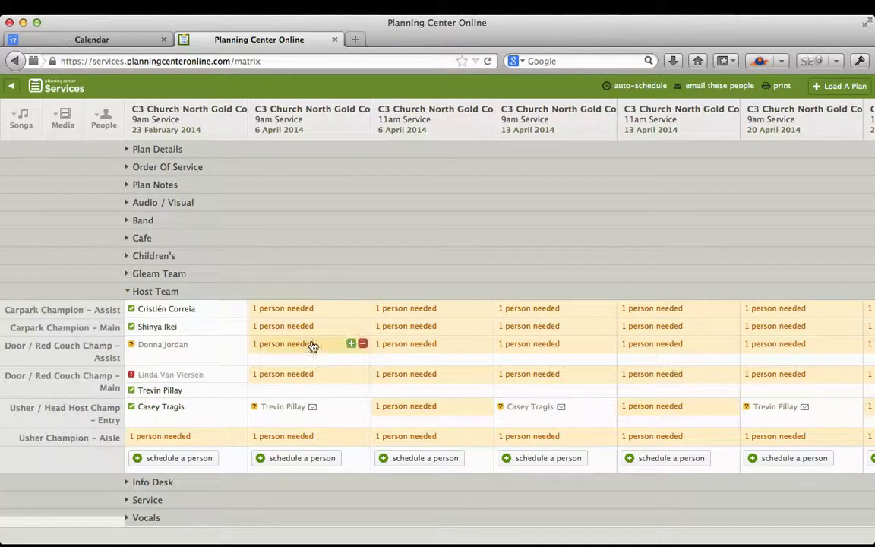